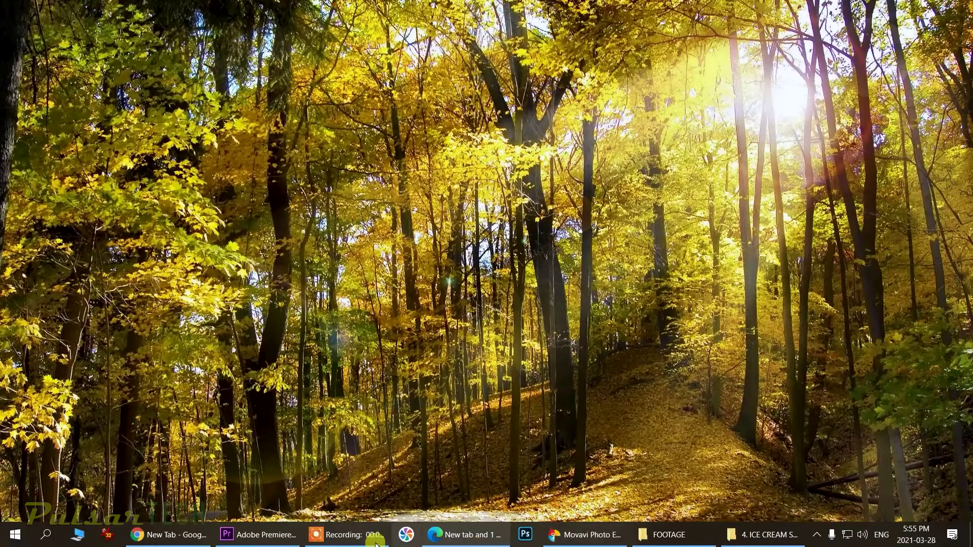
Step: Bring the Premiere Pro project forward and expand the _FOOTAGE and _SEQUENCES bins
left_click(264, 537)
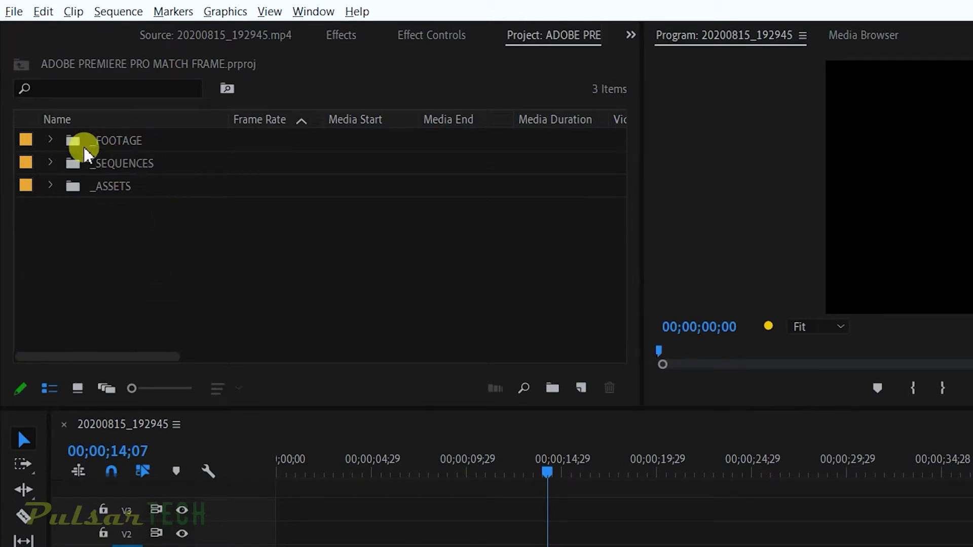
left_click(49, 139)
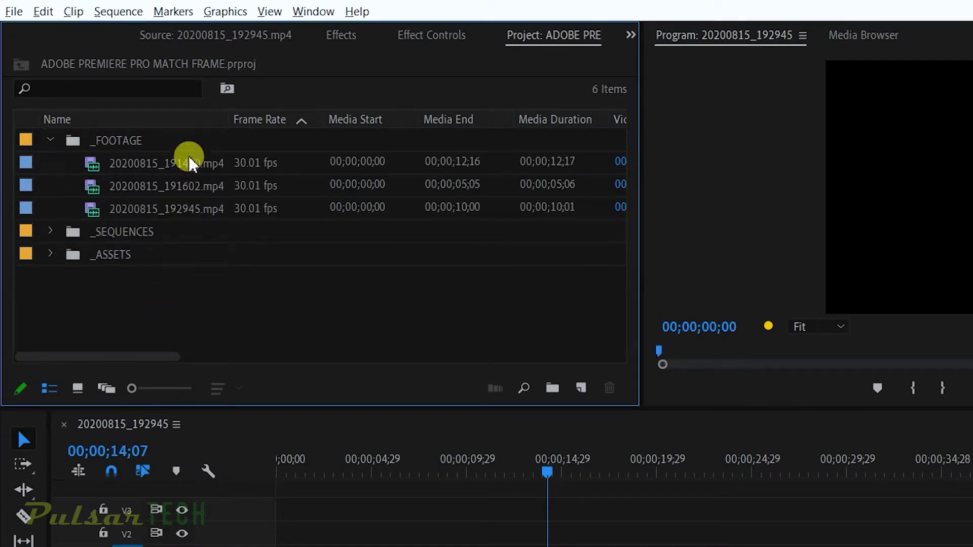
left_click(52, 230)
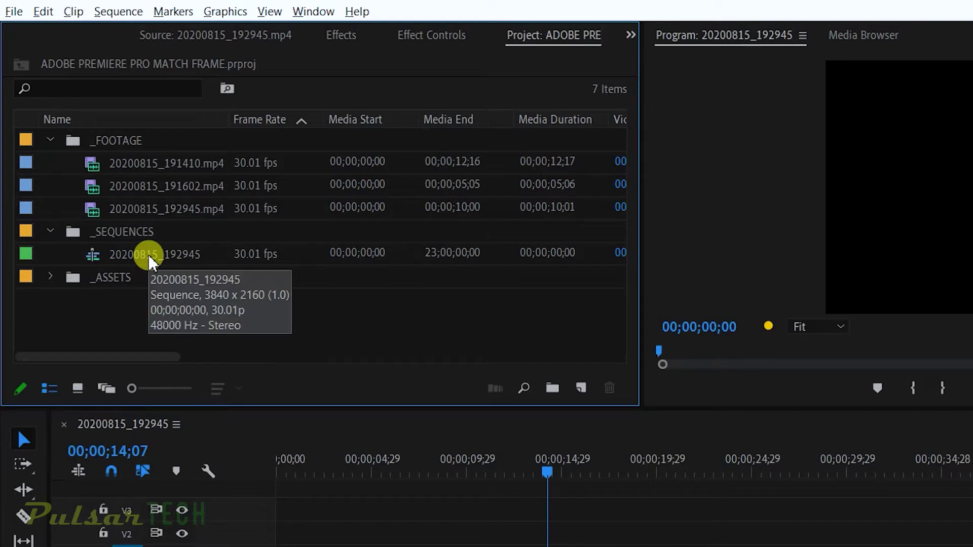
Step: Duplicate the 20200815_192945 sequence and rename the copy SEQUENCE 2
left_click_drag(147, 254, 150, 269)
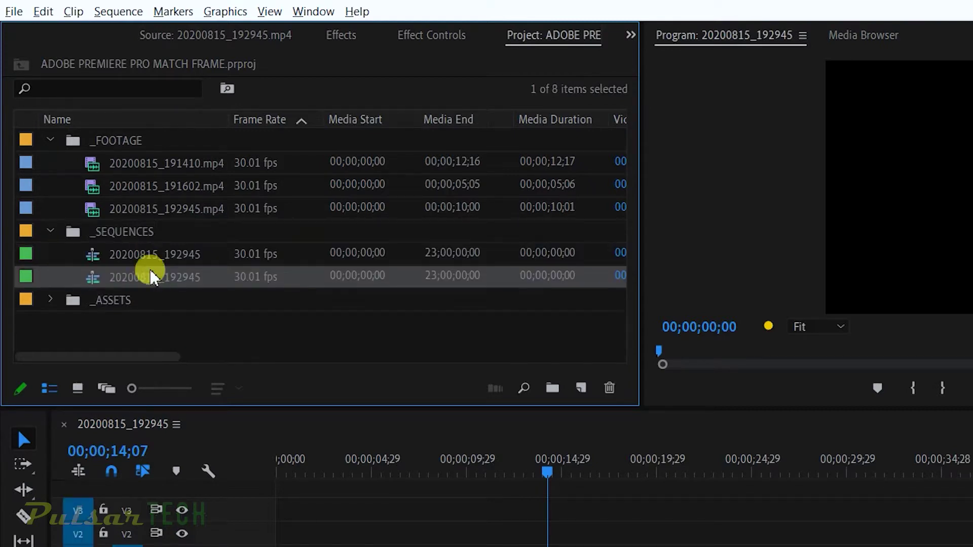
left_click(180, 278)
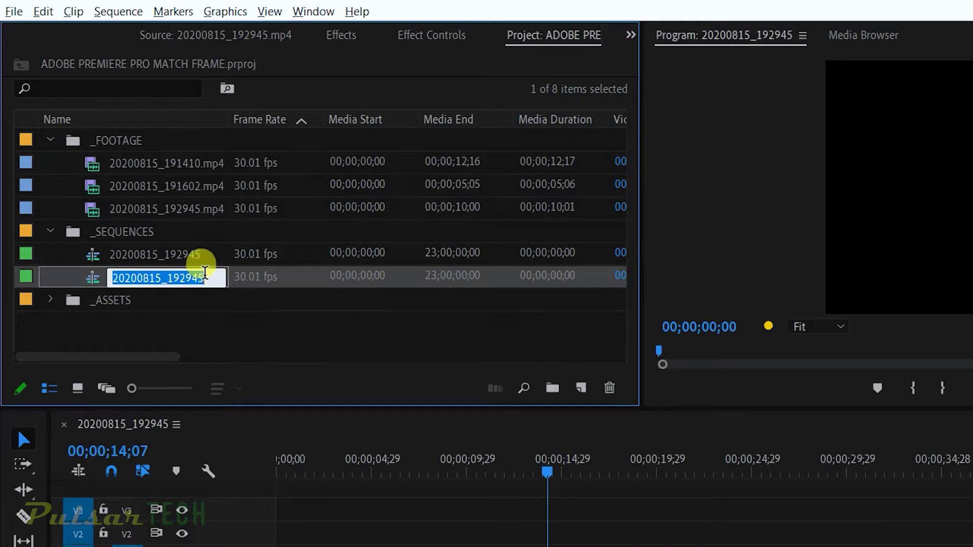
type("SEQUENCE 2")
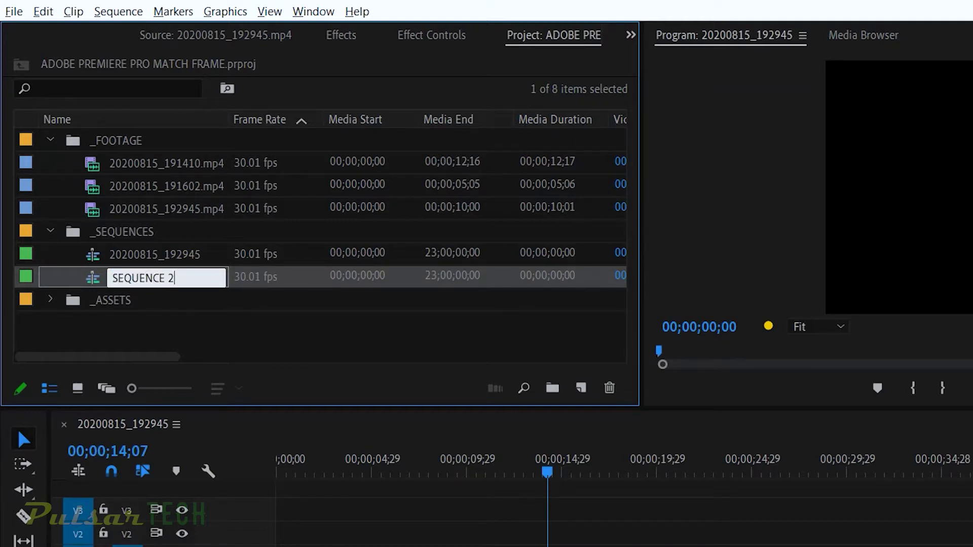
key("Tab")
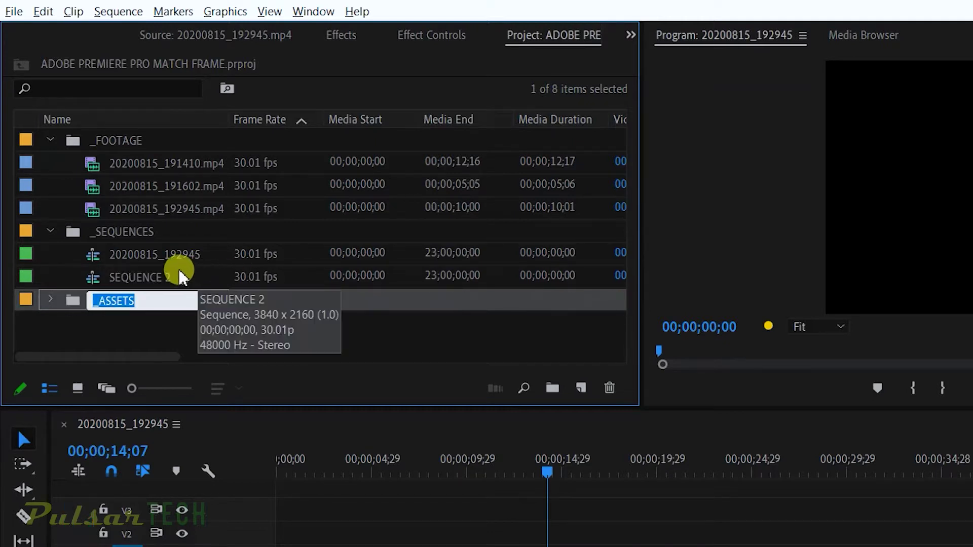
key("Escape")
left_click(166, 277)
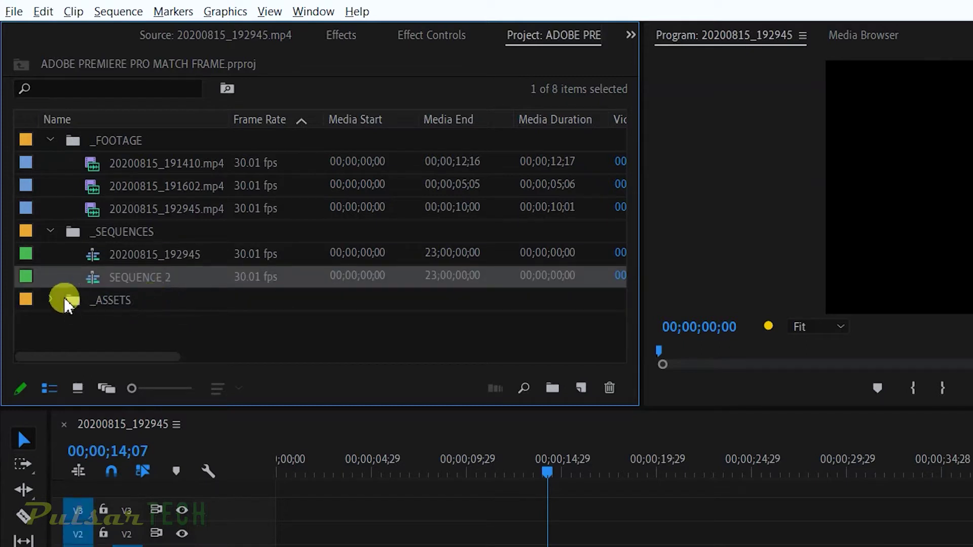
Step: Expand the _ASSETS bin and select the 20200815_191410 and 20200815_192945 clips
left_click(48, 300)
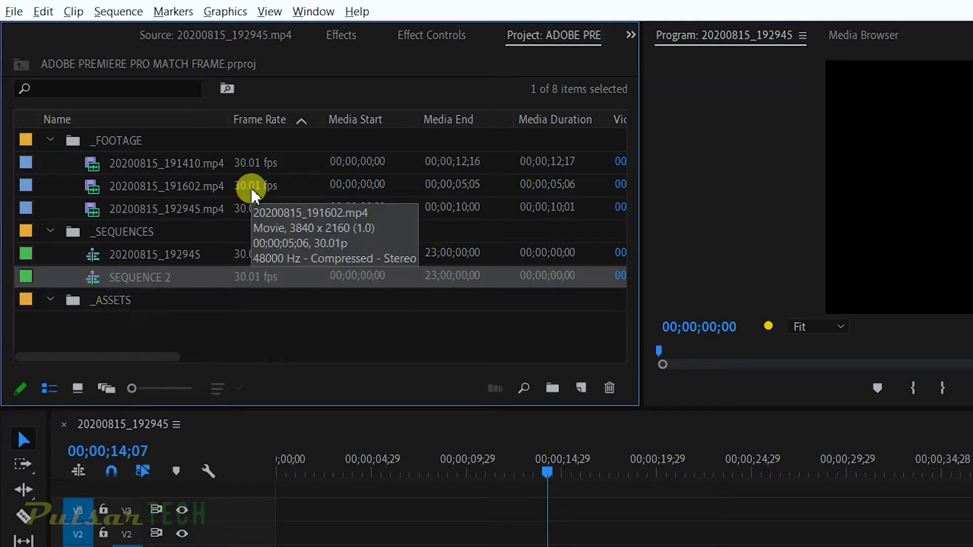
left_click(185, 163)
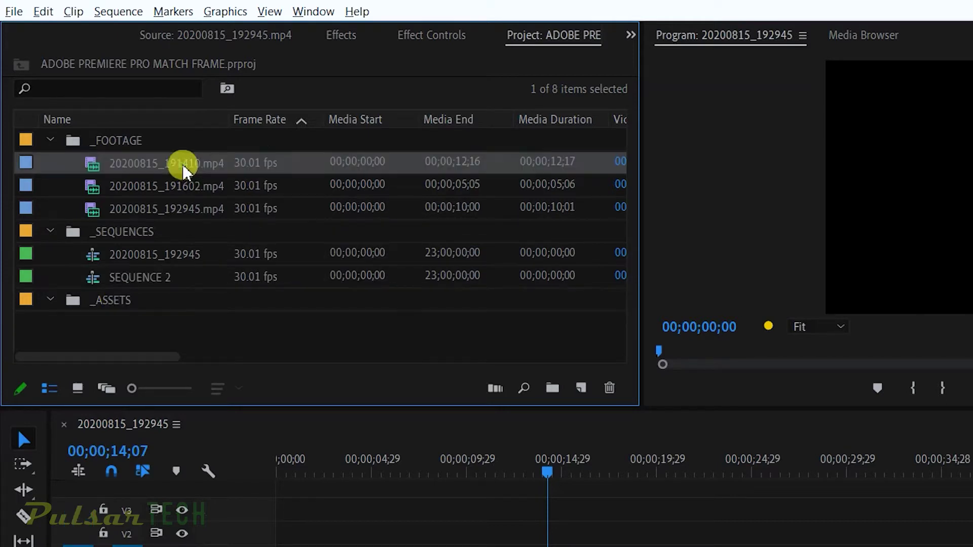
left_click(174, 208)
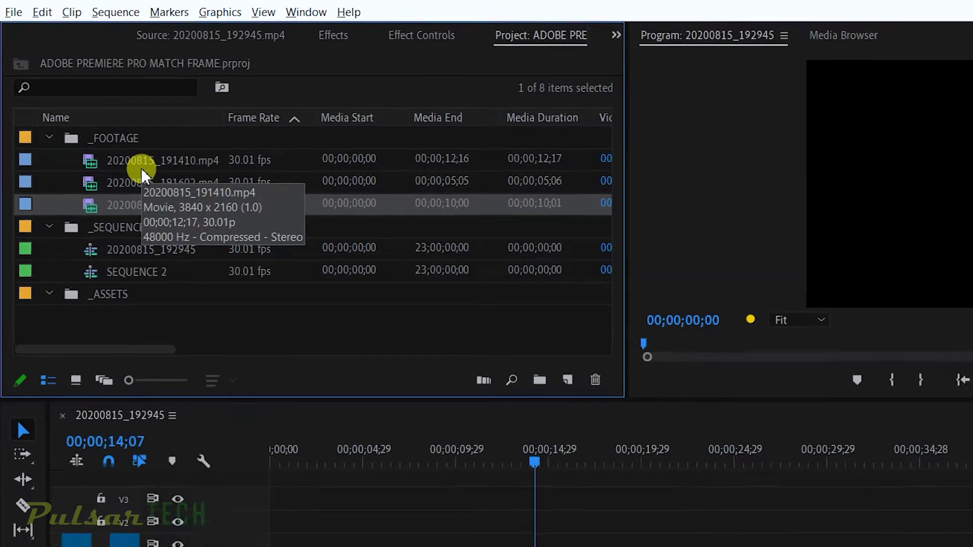
Step: Import 20200815_192945, 20200815_191410 and 20200815_191602 mp4 files from FOOTAGE into _ASSETS
key("alt+Tab")
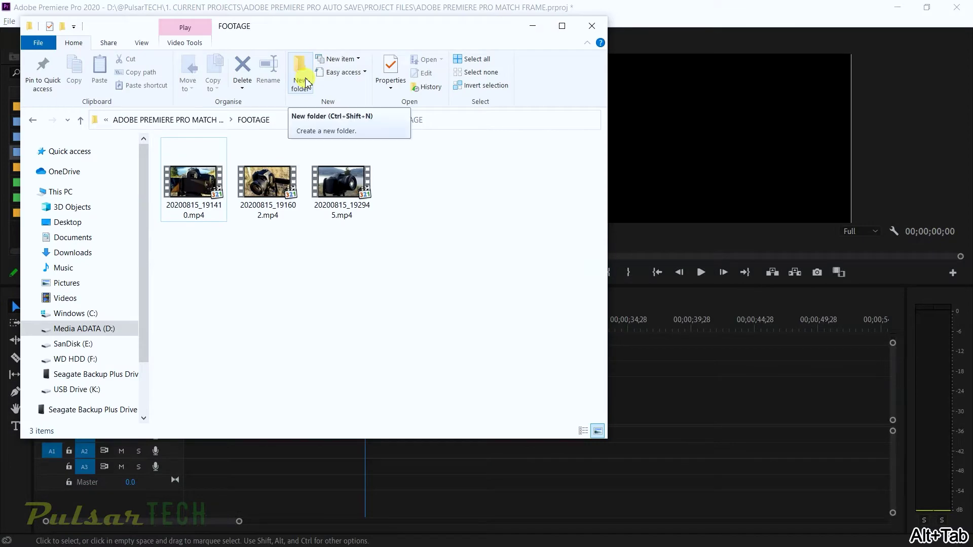
left_click_drag(228, 26, 604, 104)
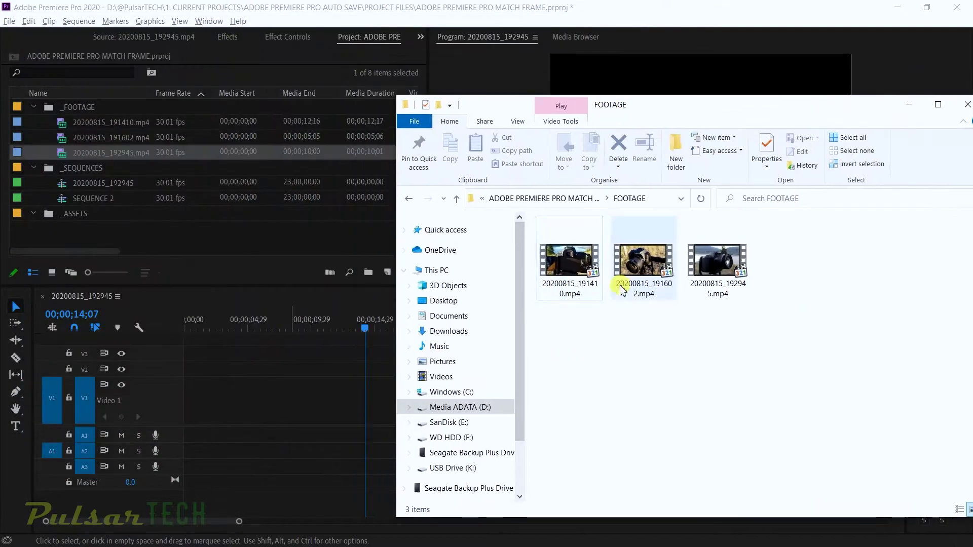
left_click(709, 274)
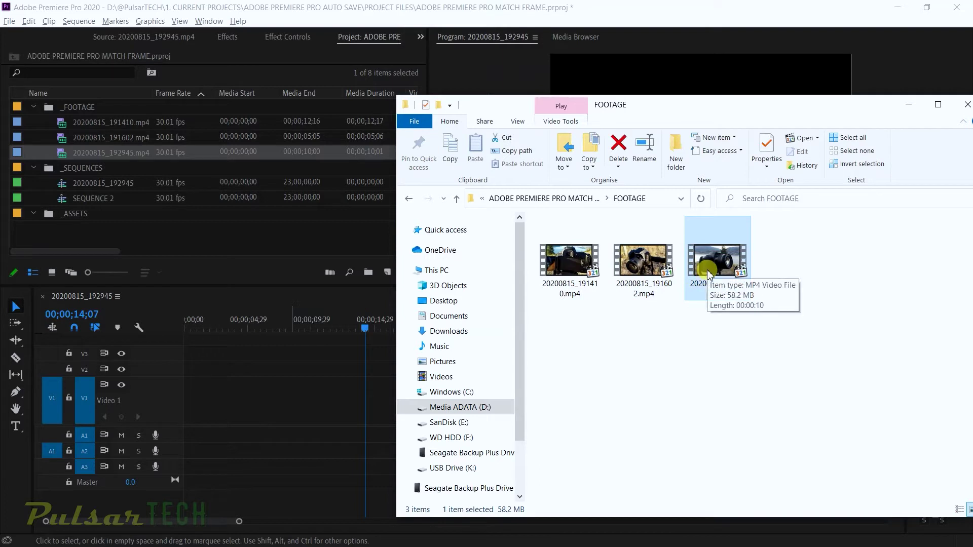
left_click_drag(708, 274, 76, 213)
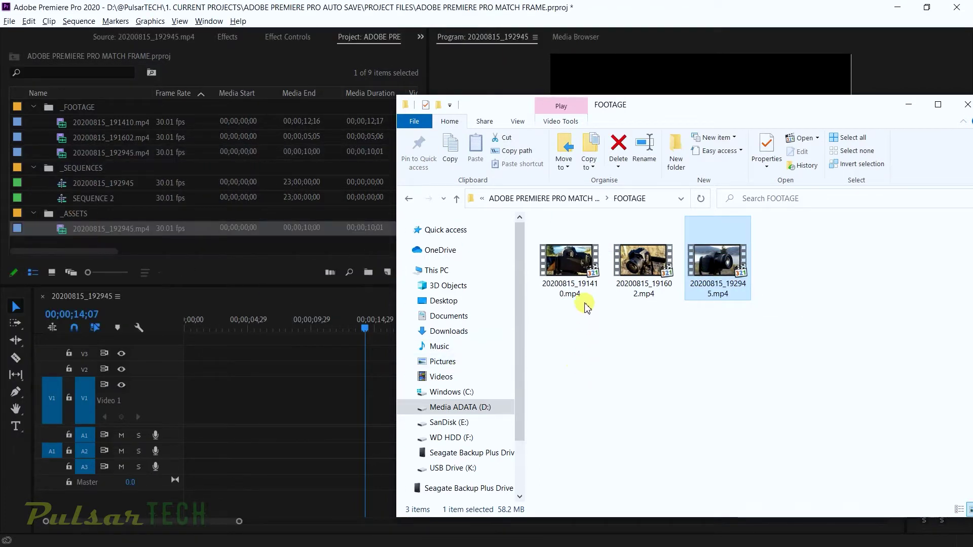
left_click_drag(570, 268, 69, 223)
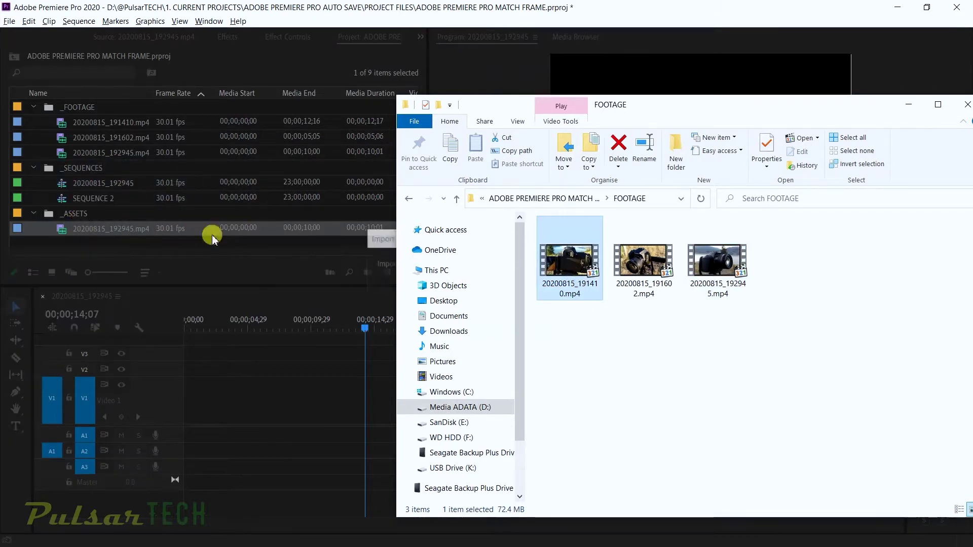
left_click_drag(643, 269, 71, 211)
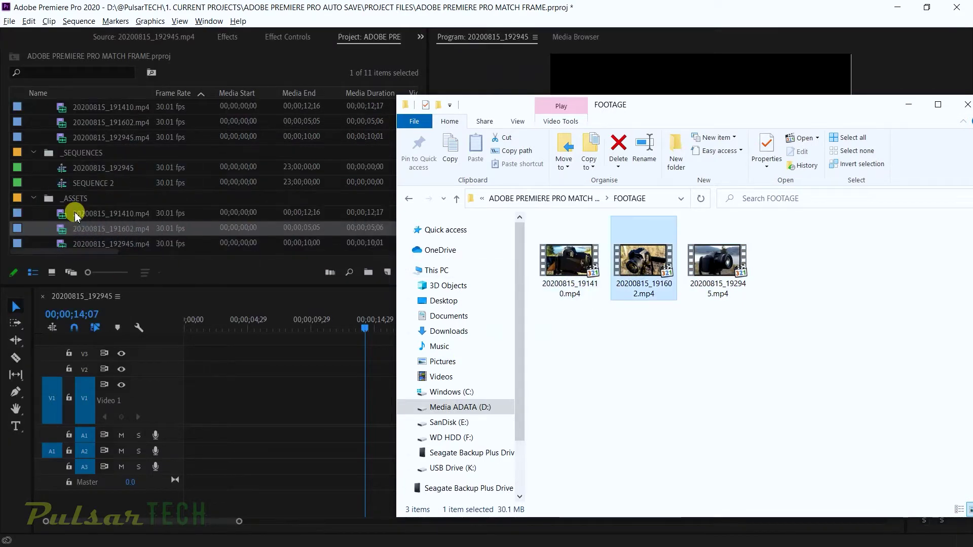
left_click(166, 234)
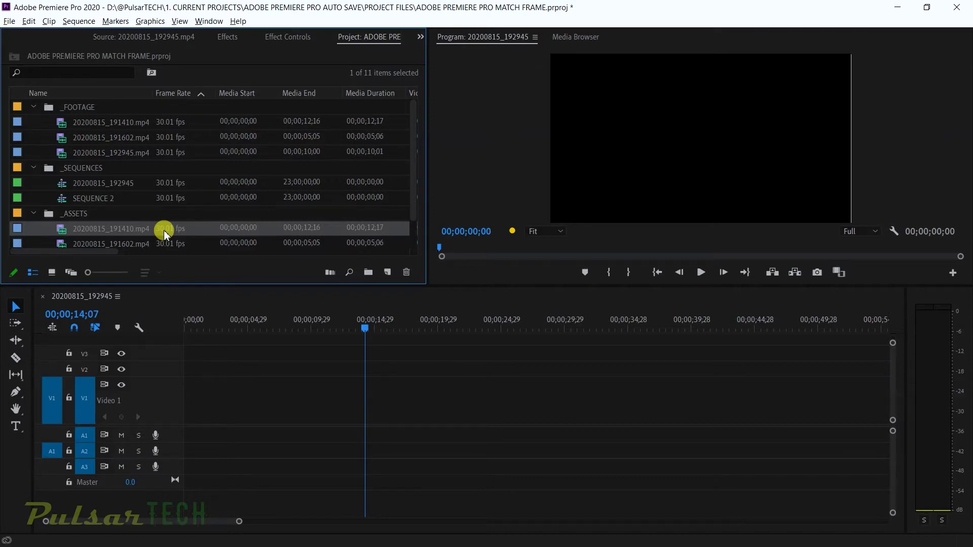
Step: Compare the _ASSETS and _FOOTAGE bin contents in Icon View, then return to List View
key("ctrl+Page_Down")
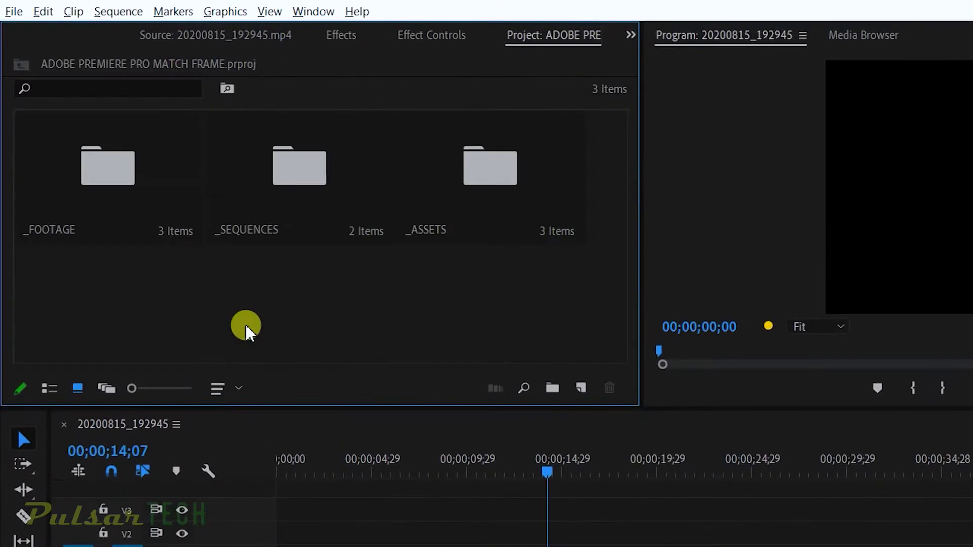
double_click(457, 181)
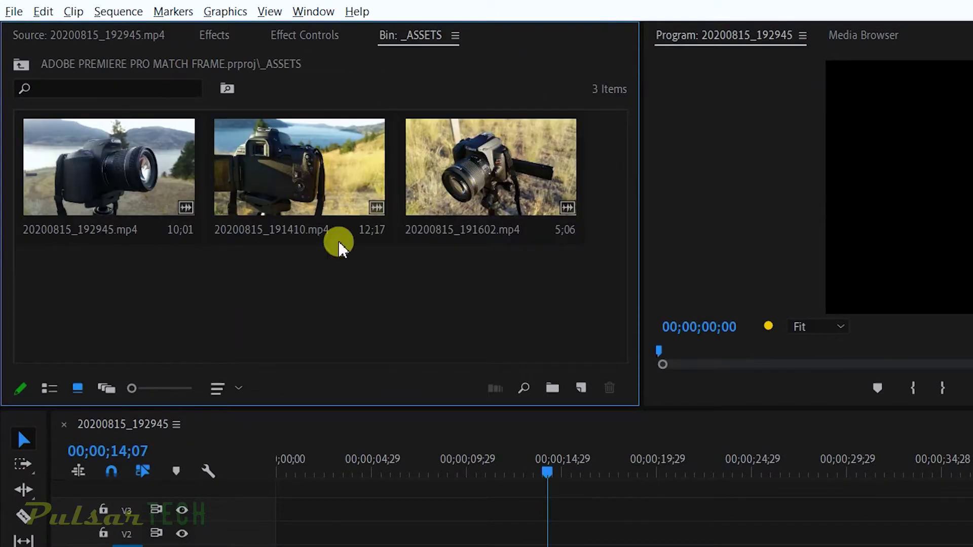
left_click(21, 65)
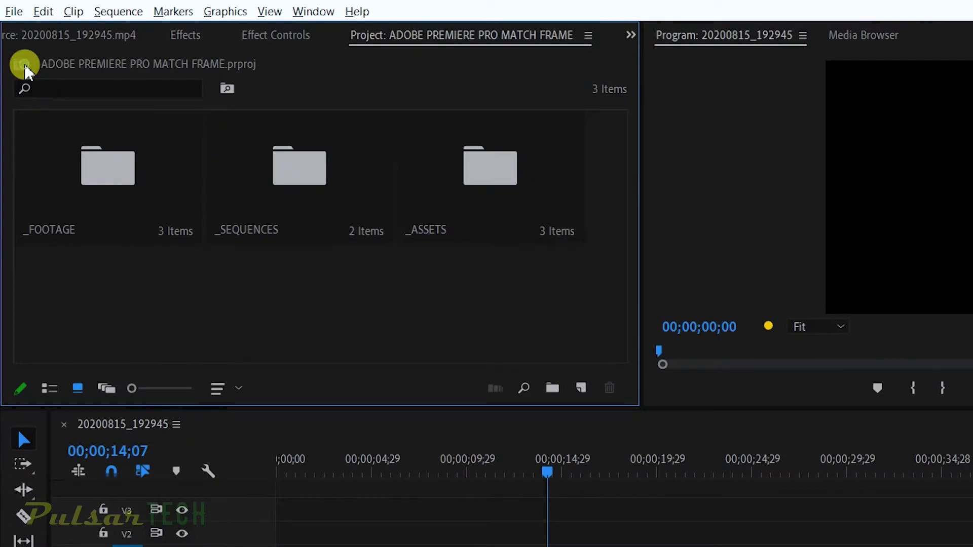
double_click(65, 191)
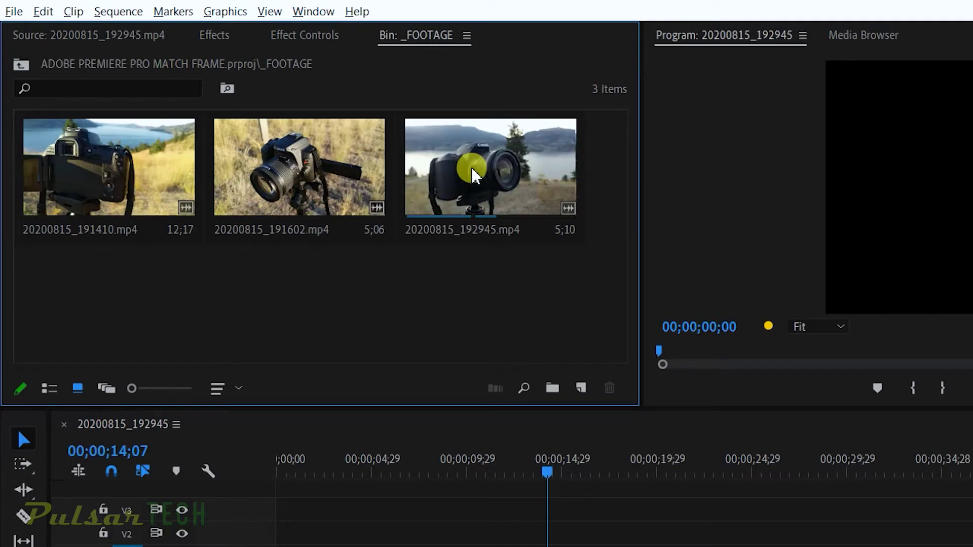
key("ctrl+w")
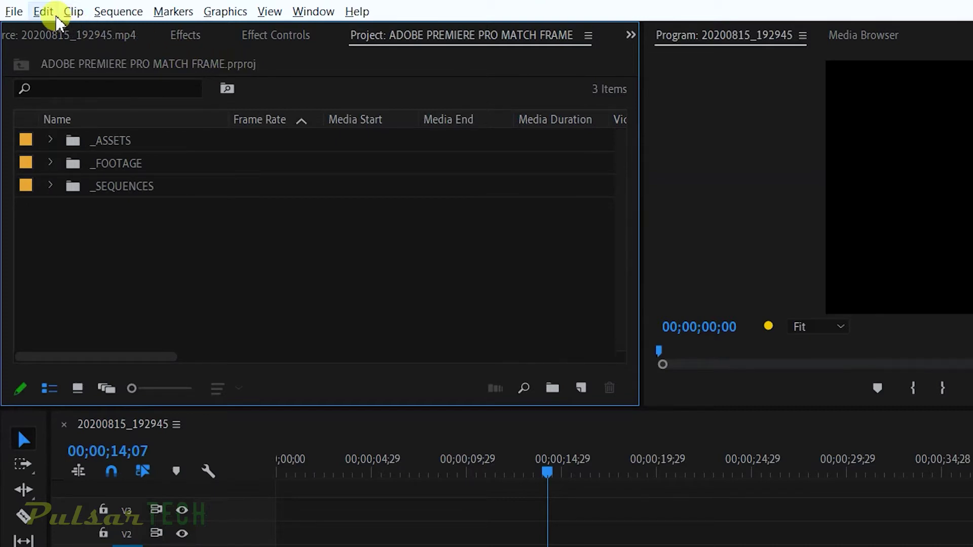
Step: Run Edit > Consolidate Duplicates and check the _ASSETS bin
left_click(43, 11)
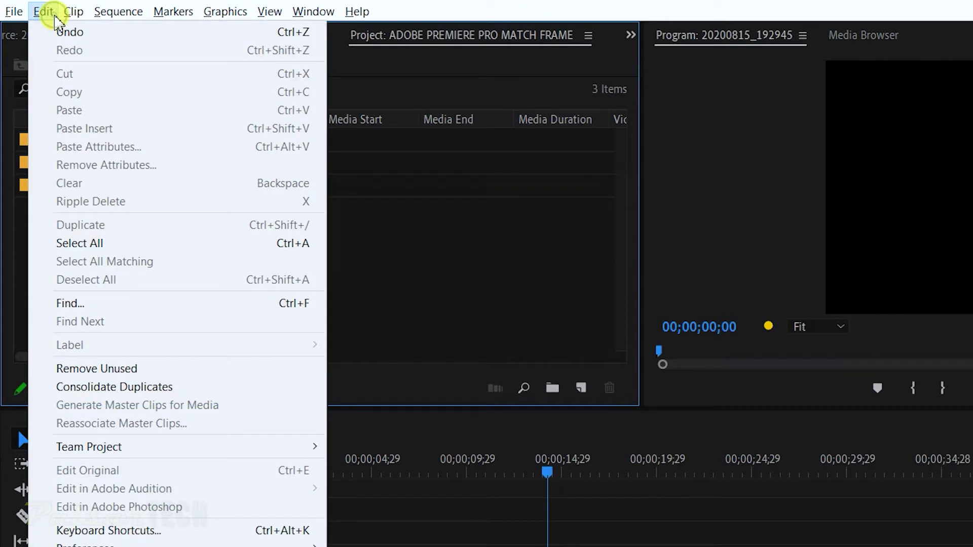
left_click(64, 387)
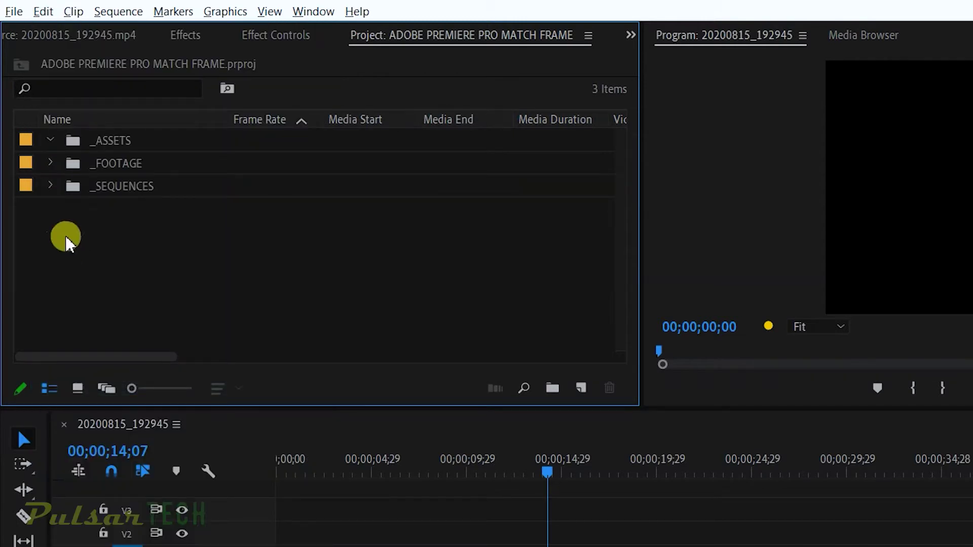
left_click(50, 141)
left_click(49, 140)
Step: Inspect the three mp4 clips left in _FOOTAGE, including 20200815_191410.mp4, and the emptied _ASSETS bin
left_click(50, 163)
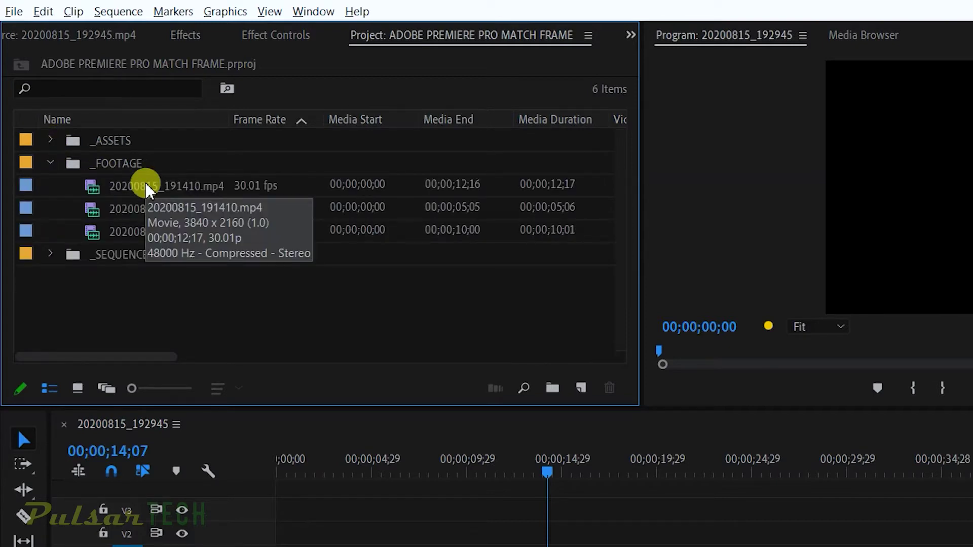
left_click(168, 186)
key("Down")
key("Down")
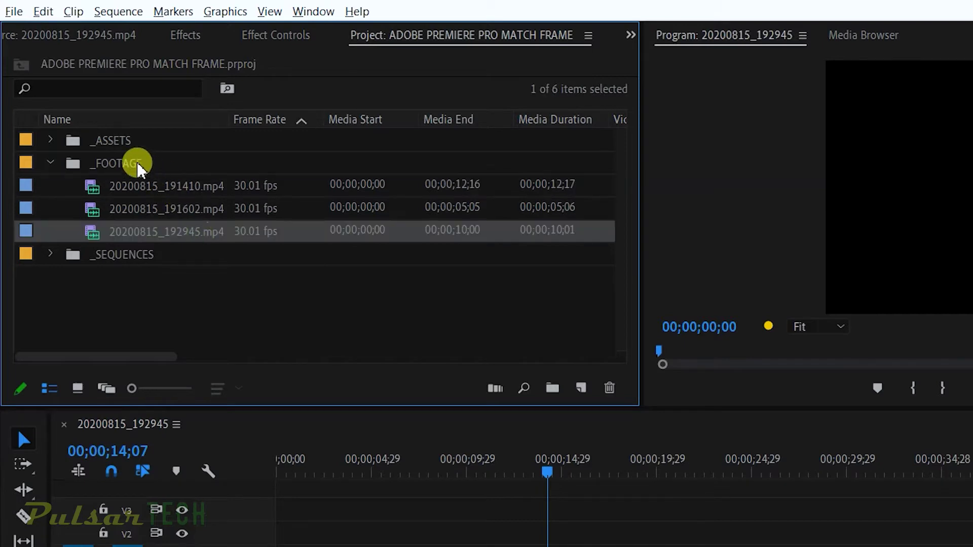
left_click(51, 140)
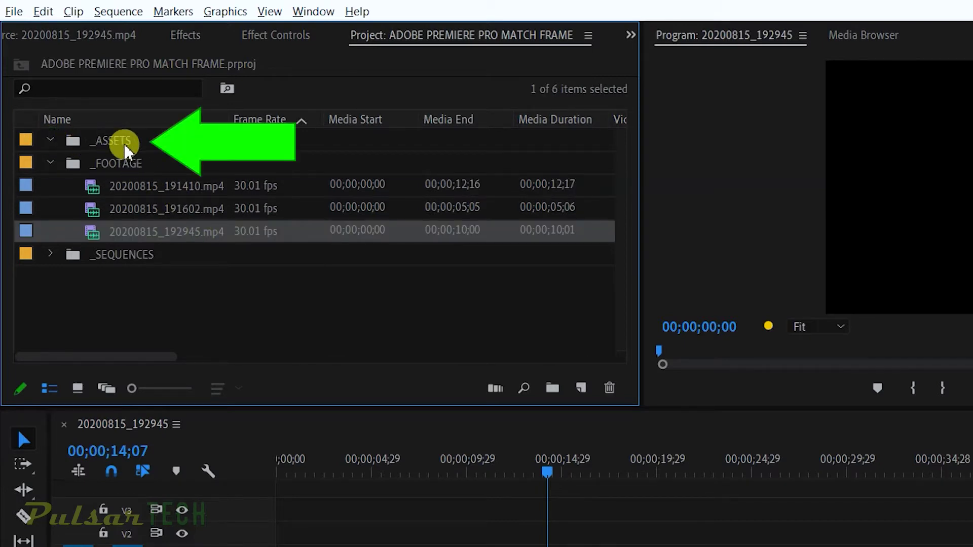
left_click(50, 163)
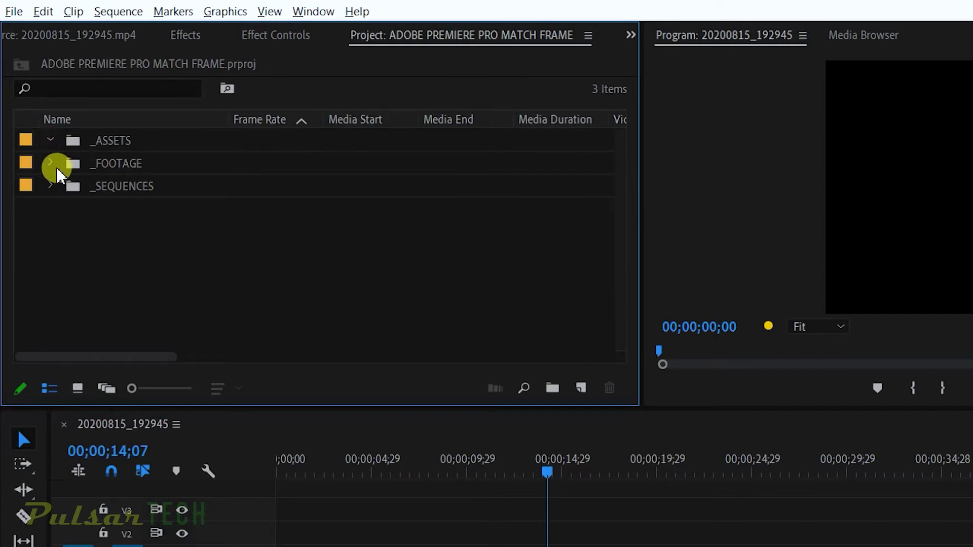
left_click(51, 163)
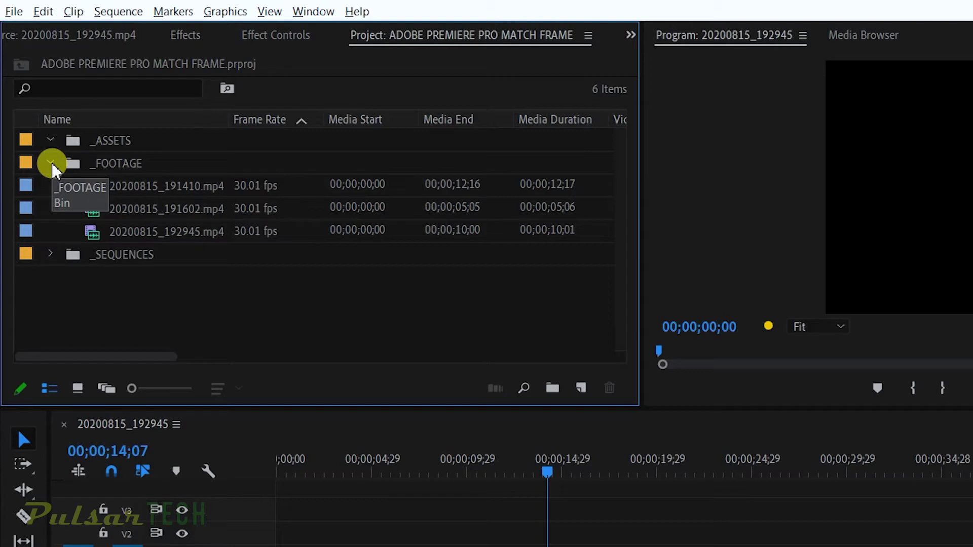
key("shift+f")
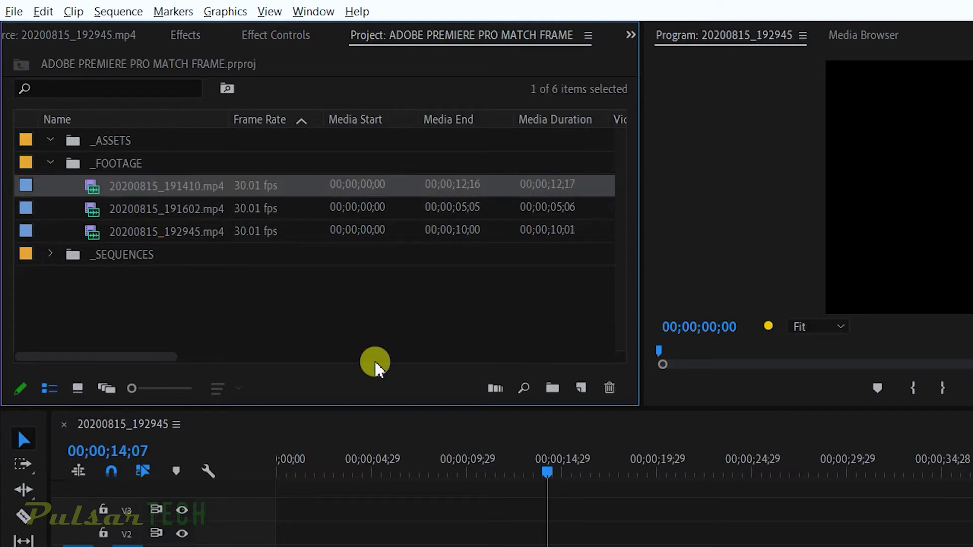
left_click(50, 162)
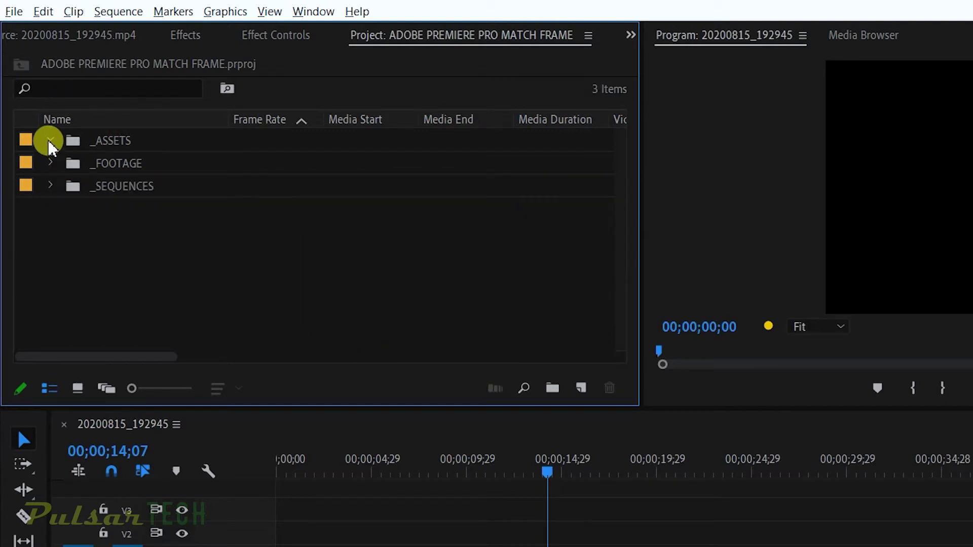
left_click(50, 141)
left_click(50, 141)
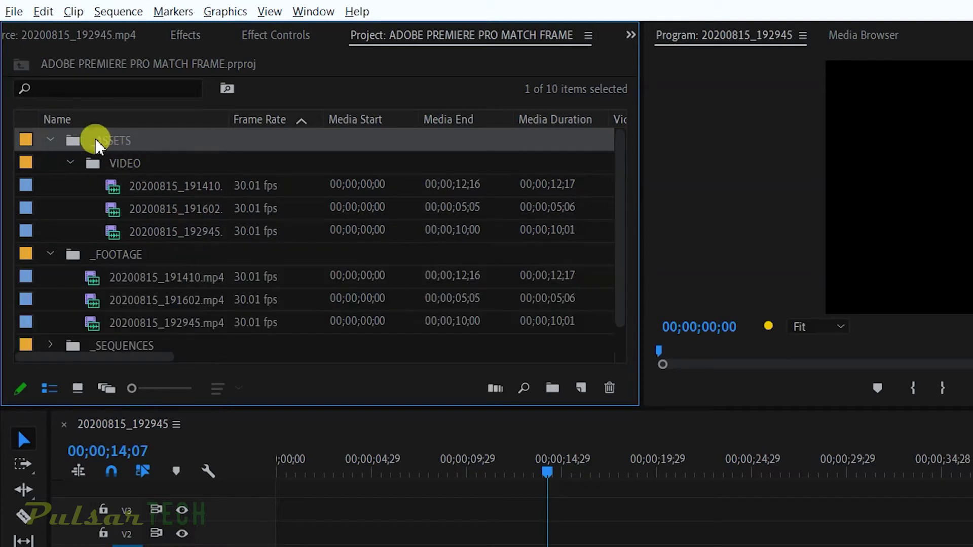
Step: Compare the clips in _ASSETS > VIDEO against 20200815_191410.mp4 in _FOOTAGE
left_click(96, 142)
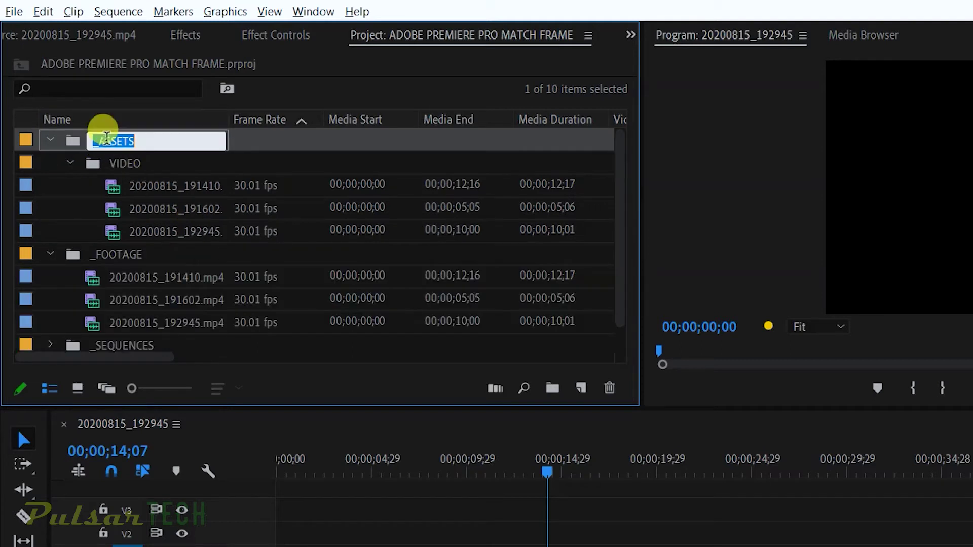
left_click(123, 162)
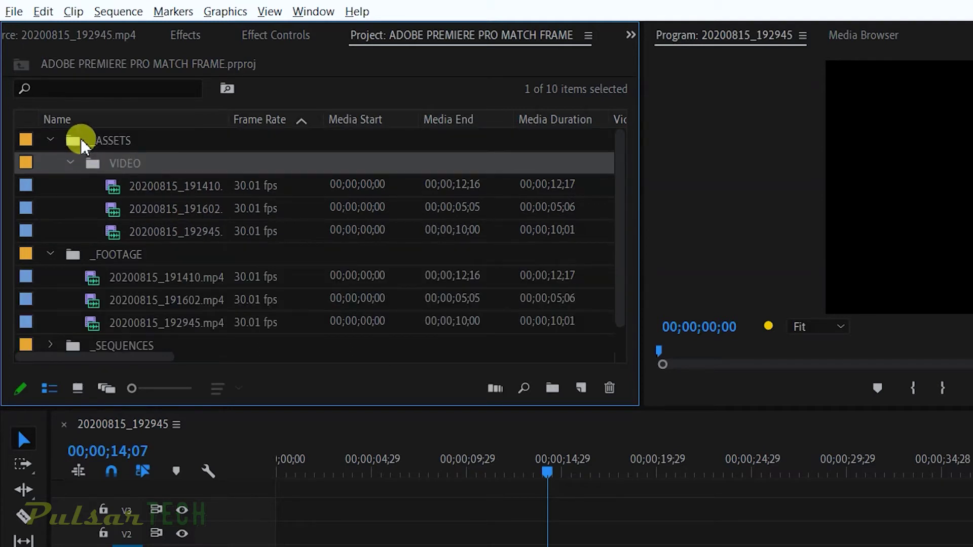
left_click(161, 232)
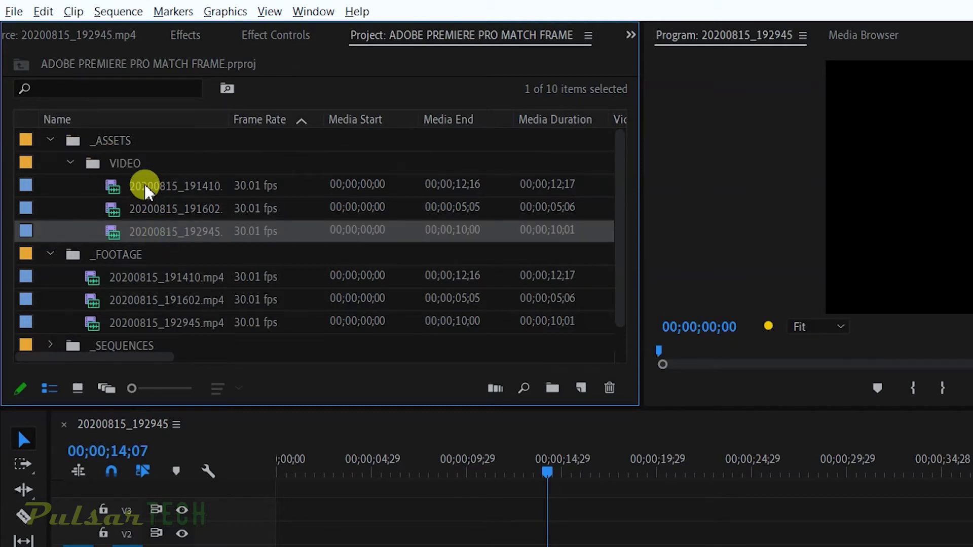
left_click(130, 276)
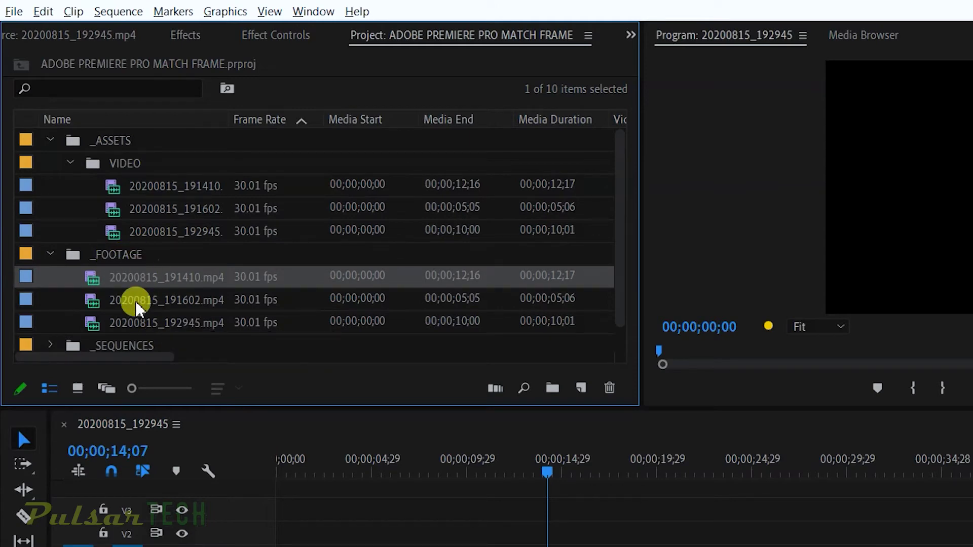
left_click(147, 186)
left_click(138, 231)
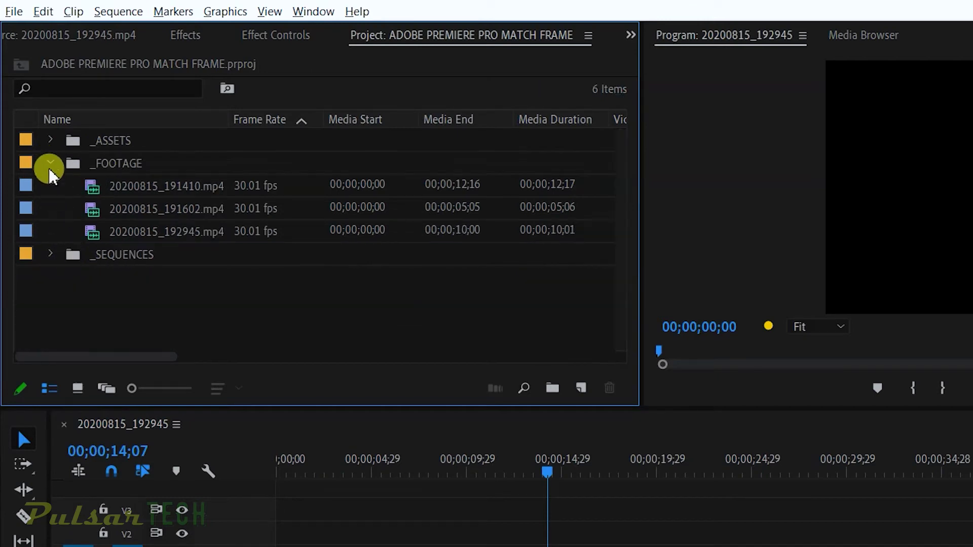
Step: Collapse _FOOTAGE and run Edit > Consolidate Duplicates again
left_click(49, 163)
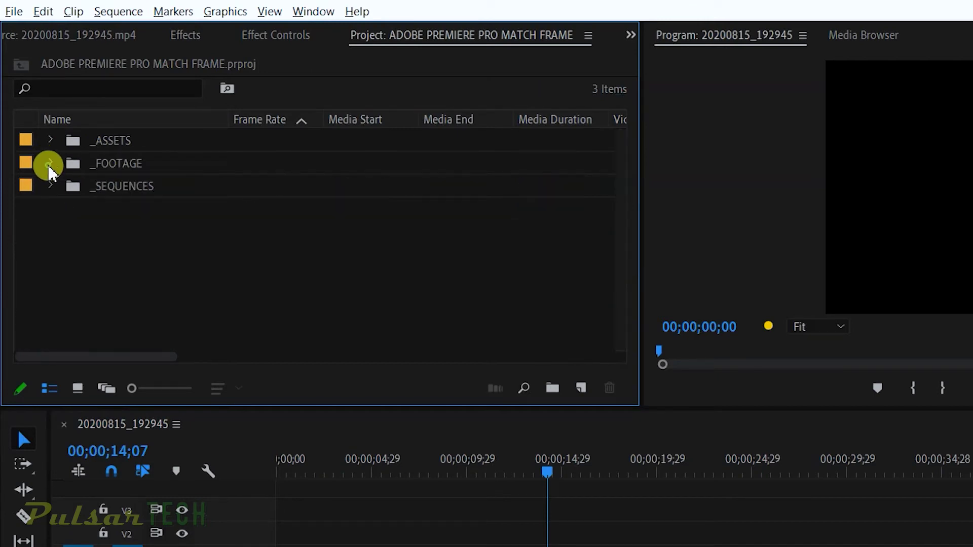
left_click(43, 11)
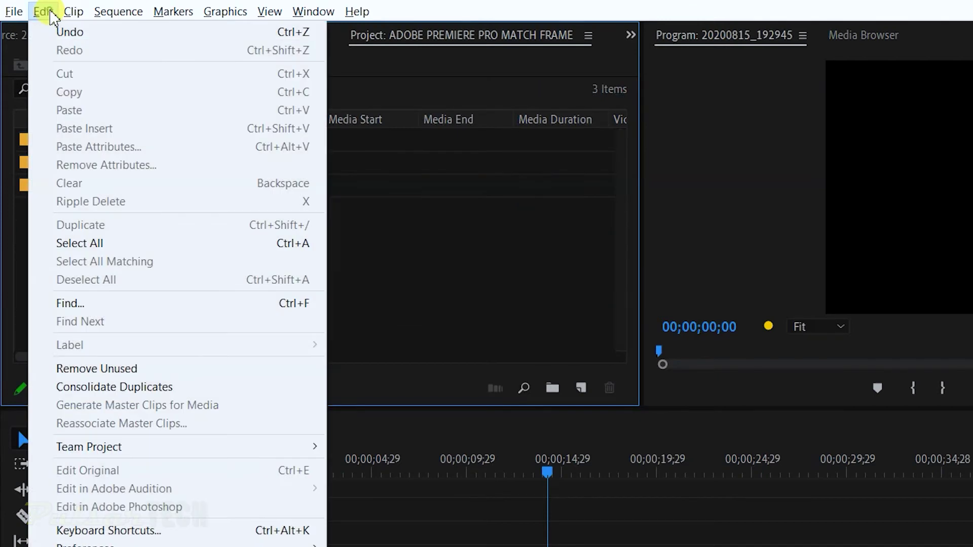
left_click(62, 388)
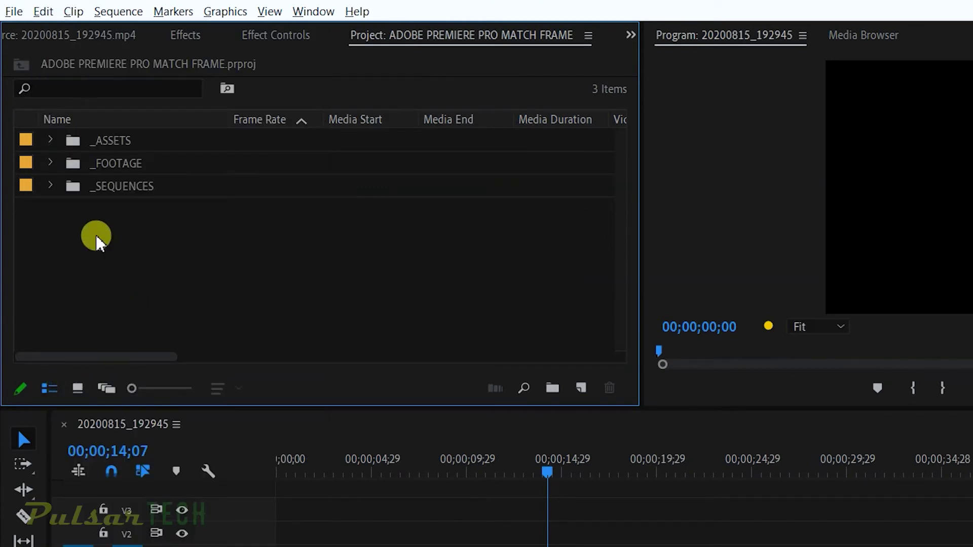
Step: Confirm _FOOTAGE is empty and the three clips remain in _ASSETS > VIDEO
left_click(50, 163)
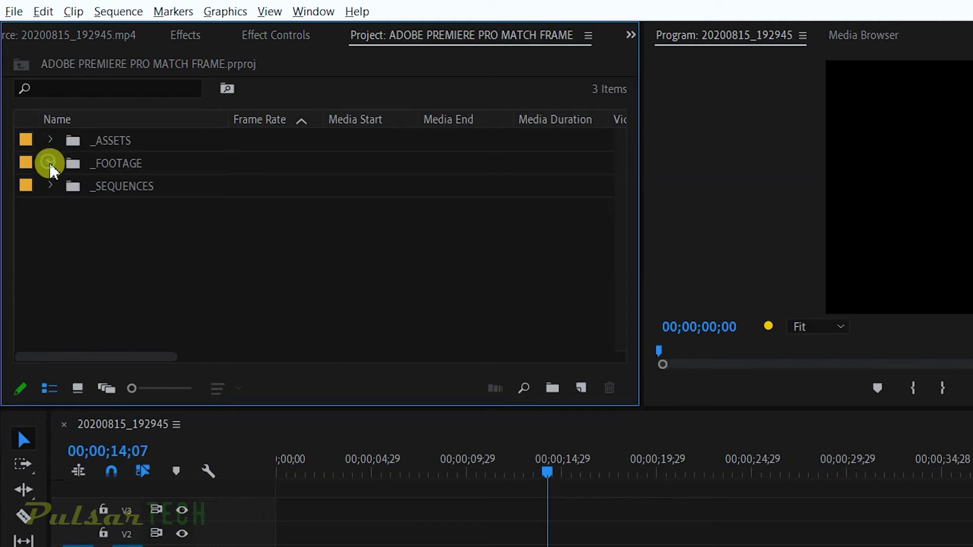
left_click(109, 163)
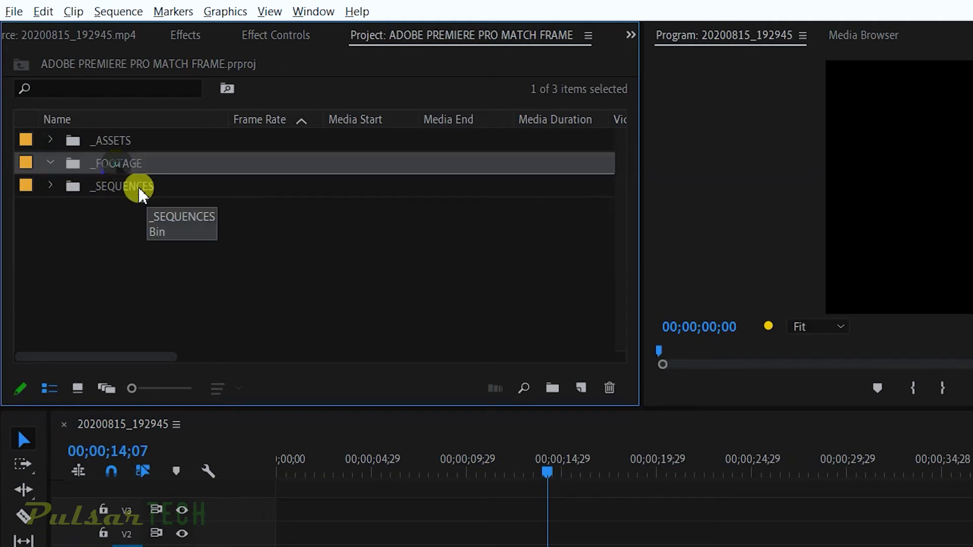
left_click(50, 140)
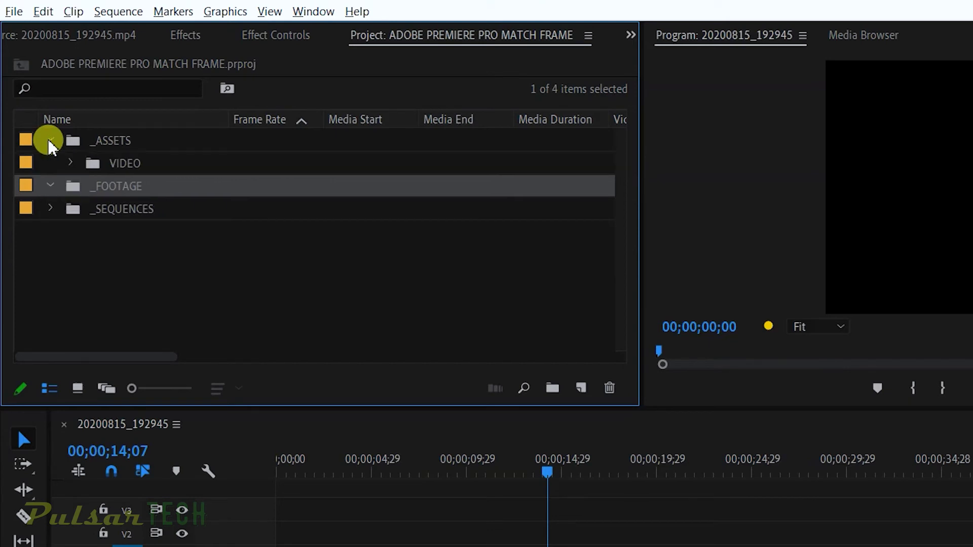
left_click(70, 163)
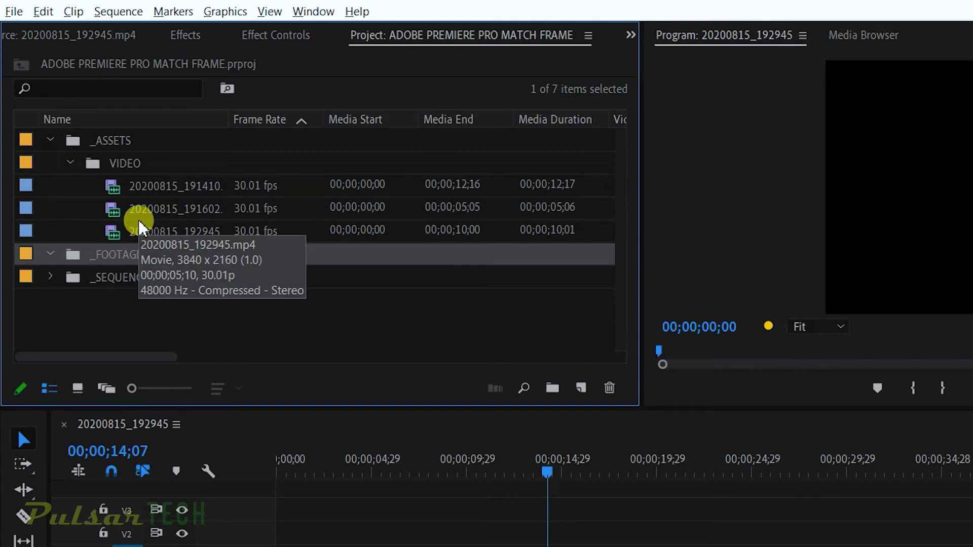
left_click(146, 188)
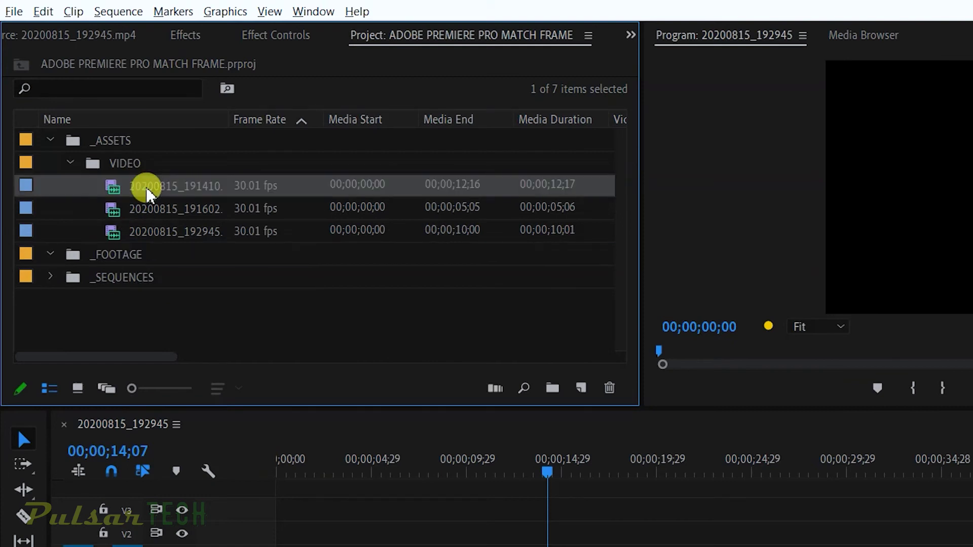
left_click(149, 208)
left_click(156, 232)
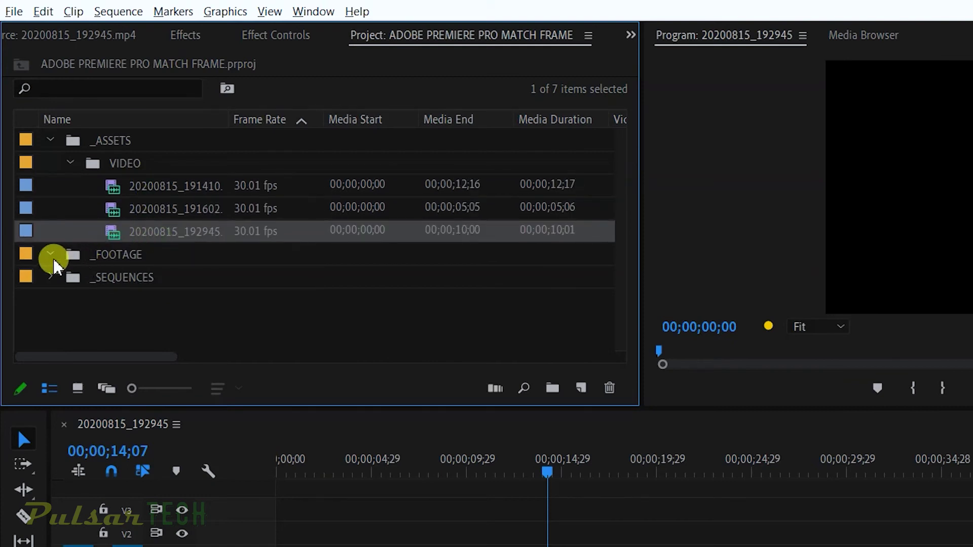